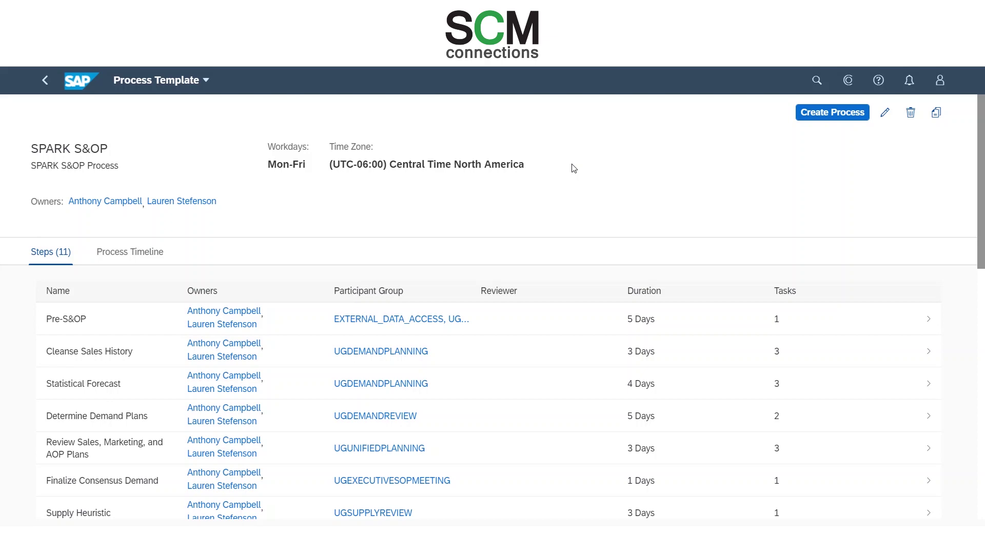
Step: Review the Pre-S&OP step's details, settings and its data-accuracy task assignment
left_click(108, 332)
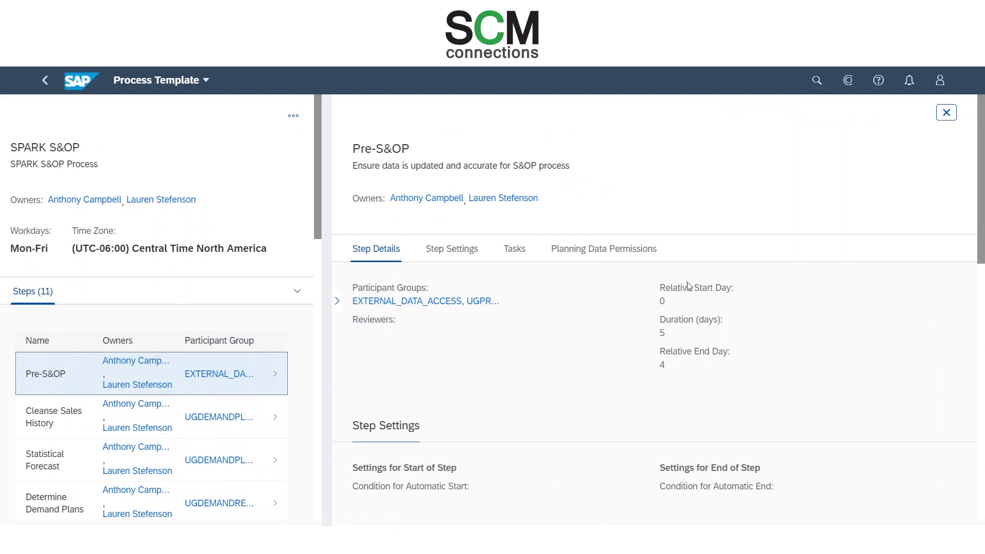
scroll(516, 301, "down", 3)
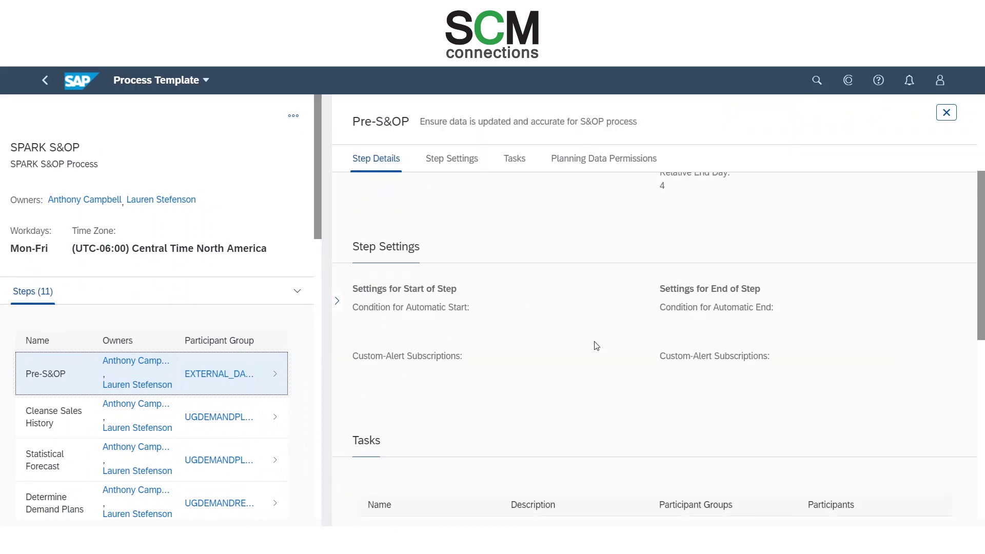
scroll(597, 346, "down", 3)
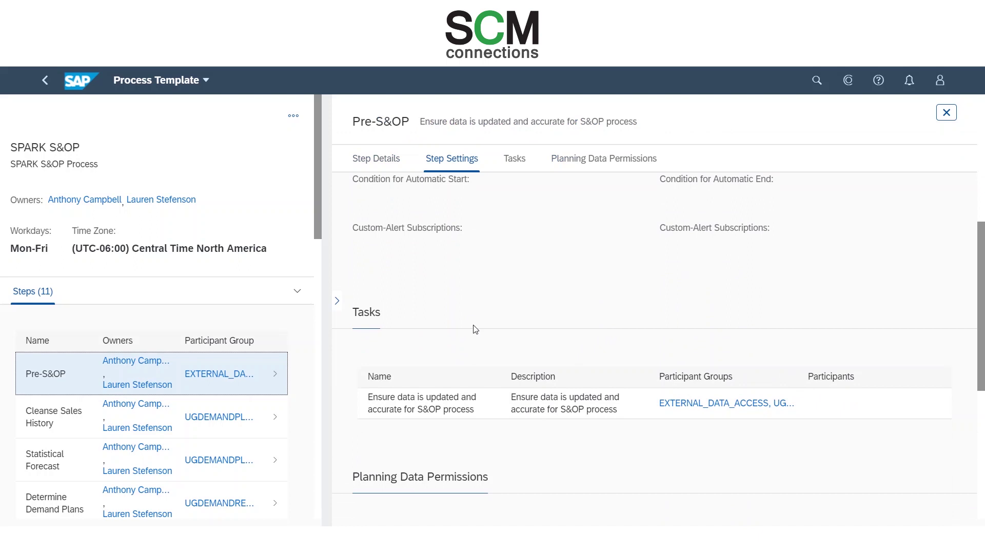
left_click(286, 120)
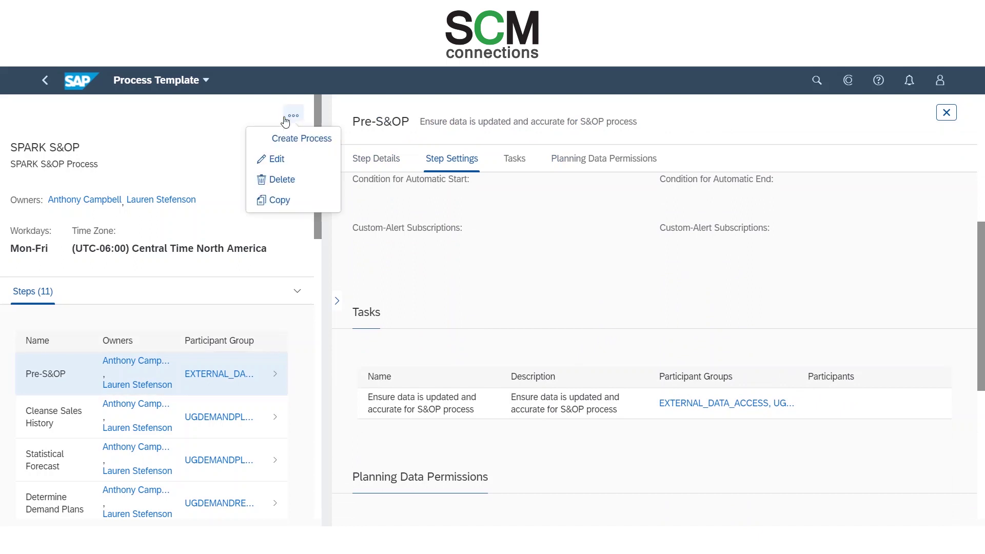
Step: Put the SPARK S&OP template into edit mode and select the Cleanse Sales History step
left_click(269, 159)
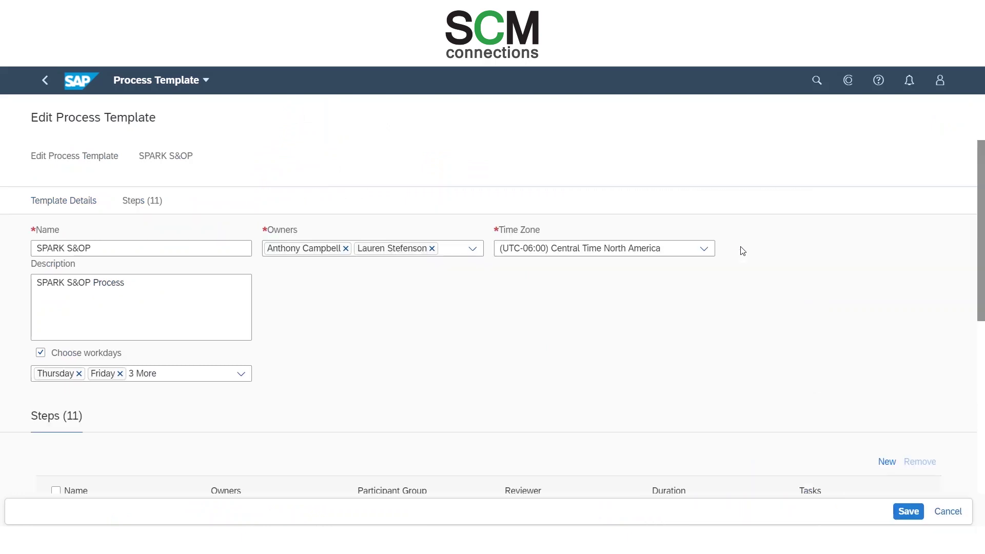
scroll(717, 272, "down", 5)
left_click(127, 323)
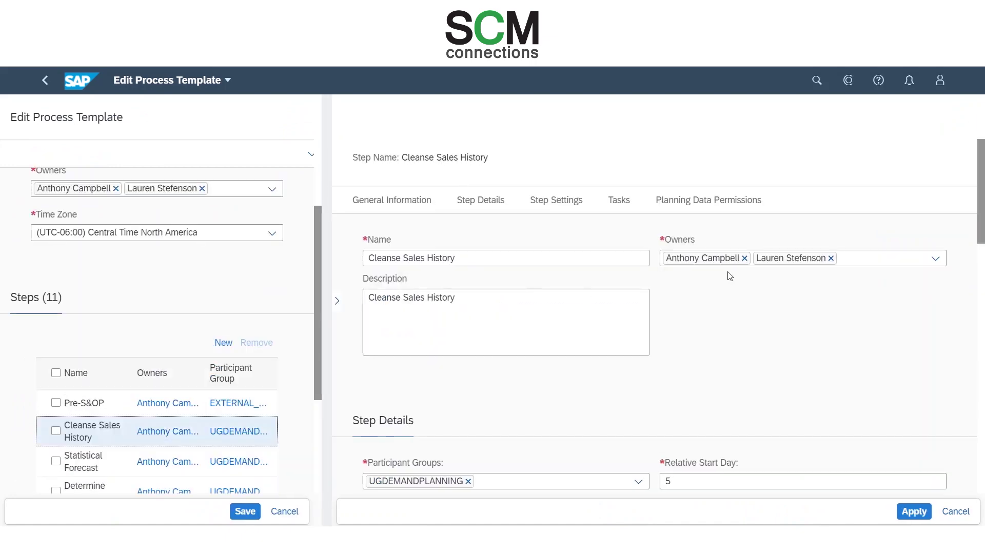
Step: Review Cleanse Sales History's start and end conditions, then close it without changes
scroll(638, 322, "down", 2)
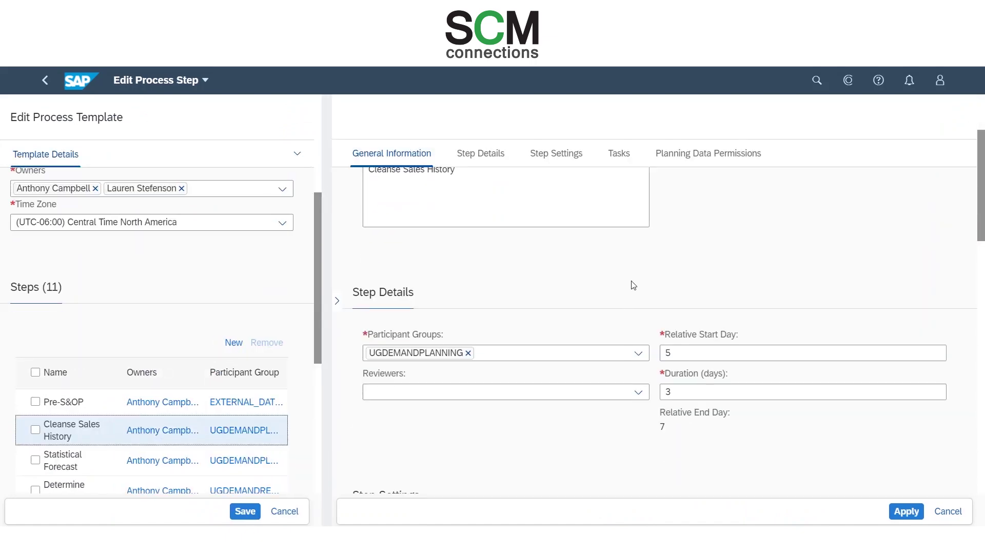
scroll(633, 285, "down", 5)
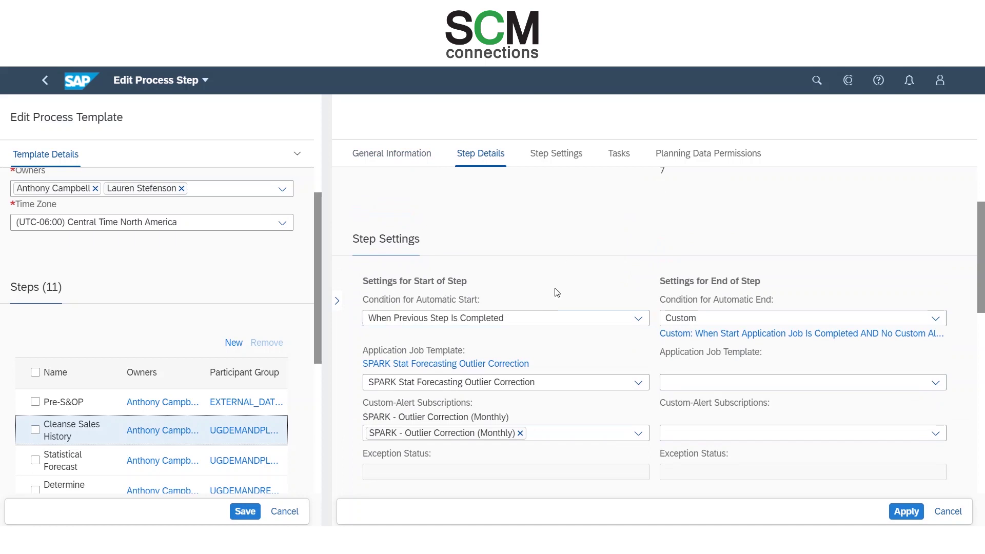
scroll(565, 291, "down", 1)
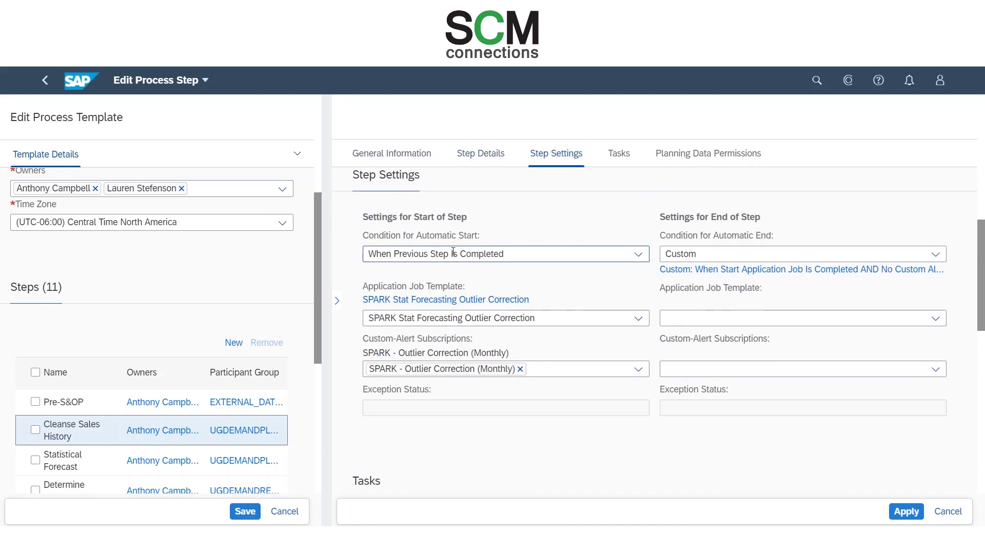
scroll(154, 362, "down", 1)
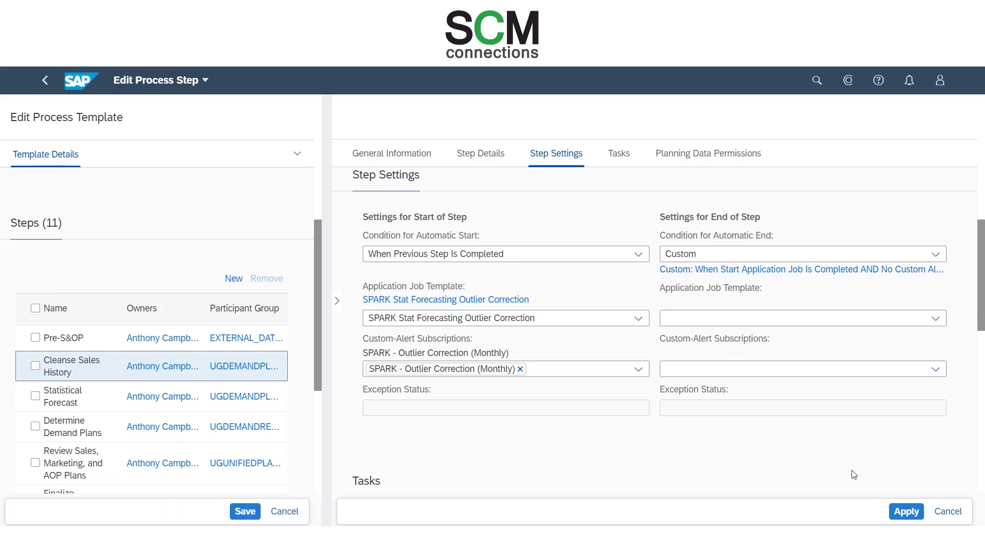
left_click(949, 512)
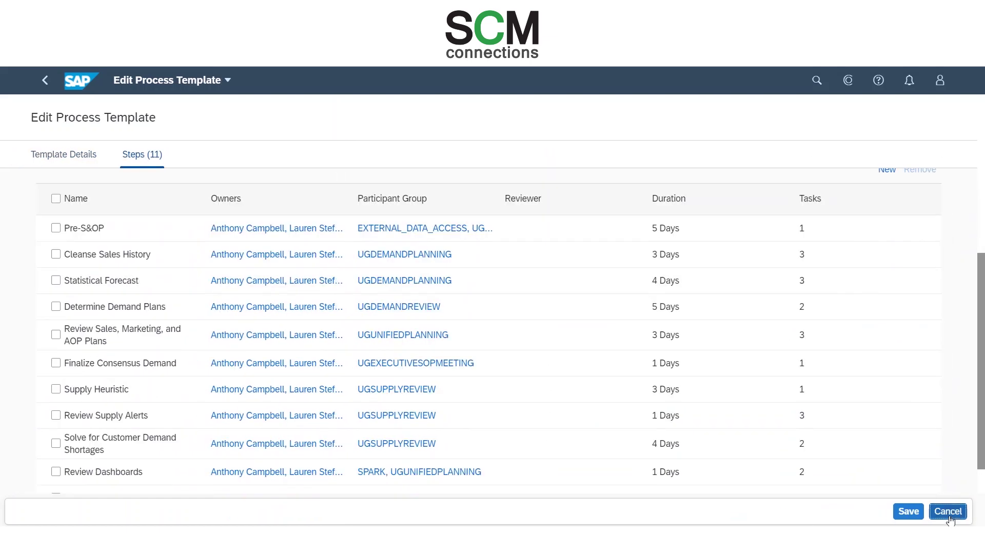
Step: Discard the template edits and start a new process from the template
left_click(948, 512)
left_click(931, 477)
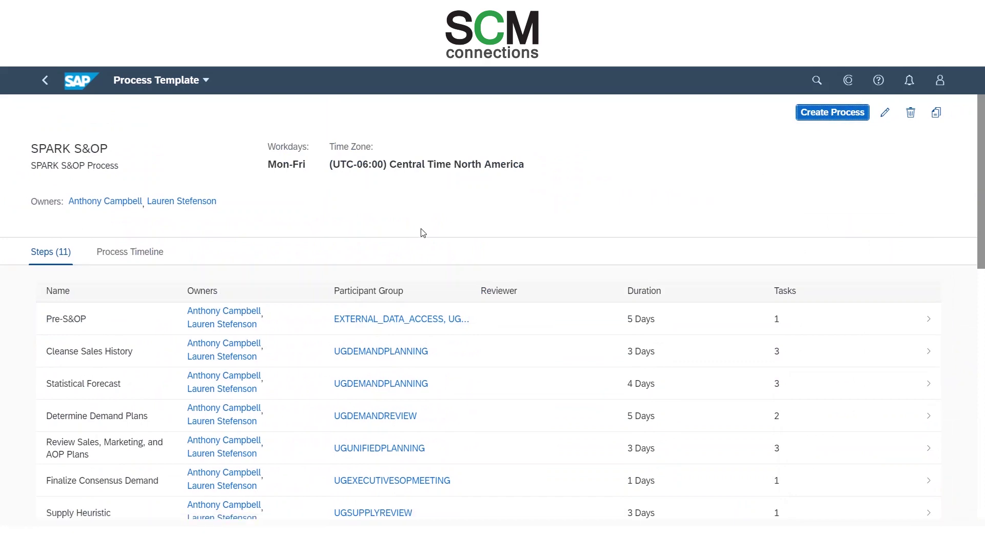
key("Return")
Step: Name the process 'SPARK S&OP Sept', set start date September 2, 2019, and save
left_click_drag(214, 269, 89, 272)
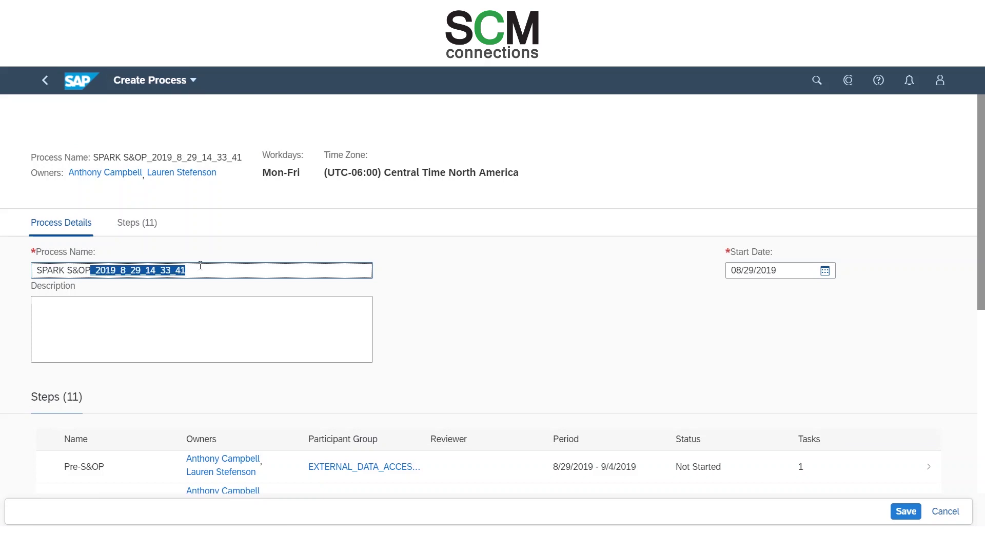
type("Sept")
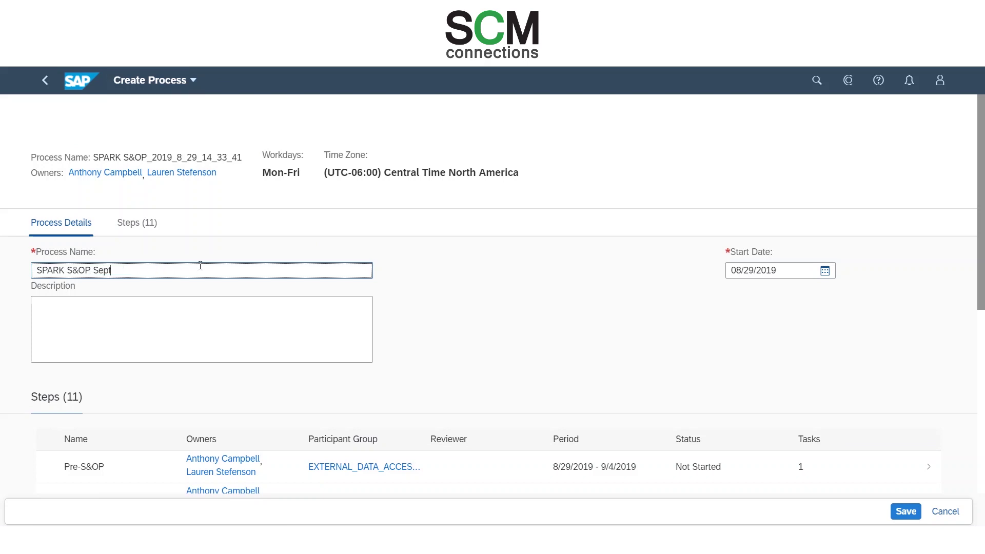
left_click(825, 270)
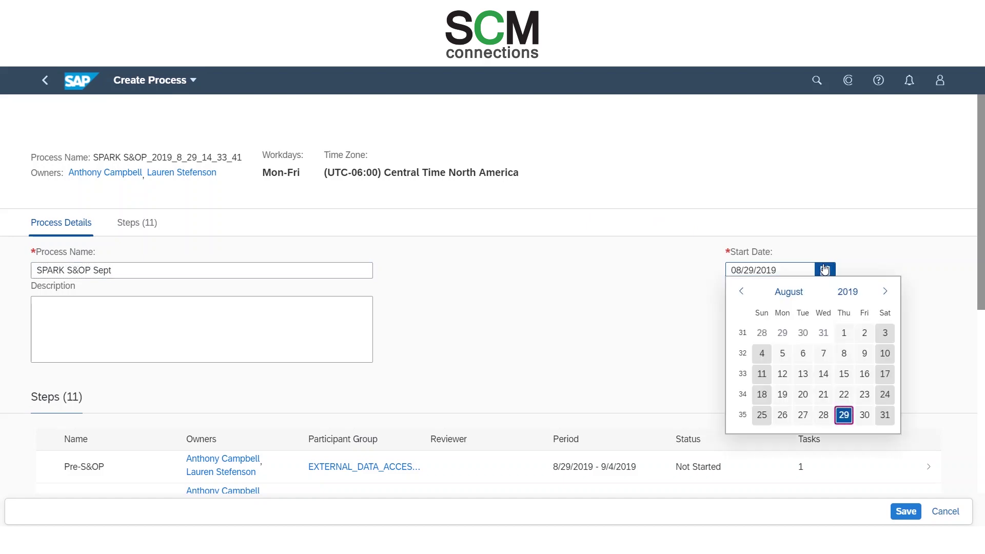
left_click(886, 292)
left_click(783, 335)
scroll(591, 315, "down", 1)
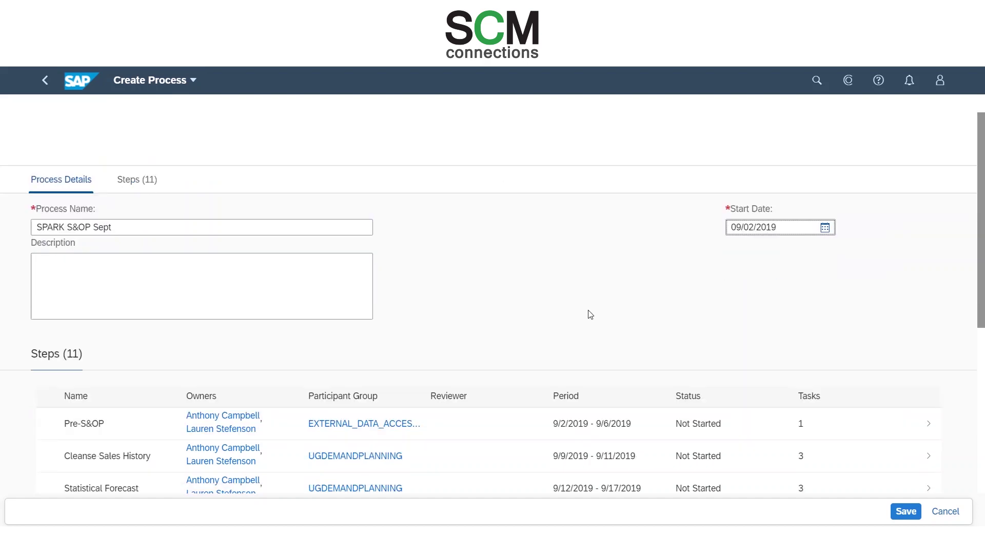
scroll(590, 320, "down", 8)
left_click(906, 511)
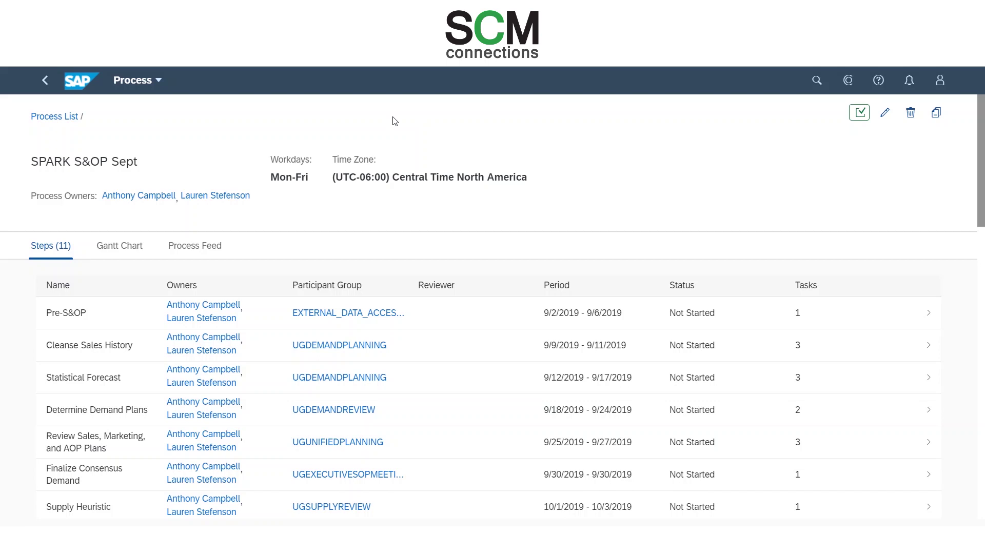
scroll(464, 252, "down", 5)
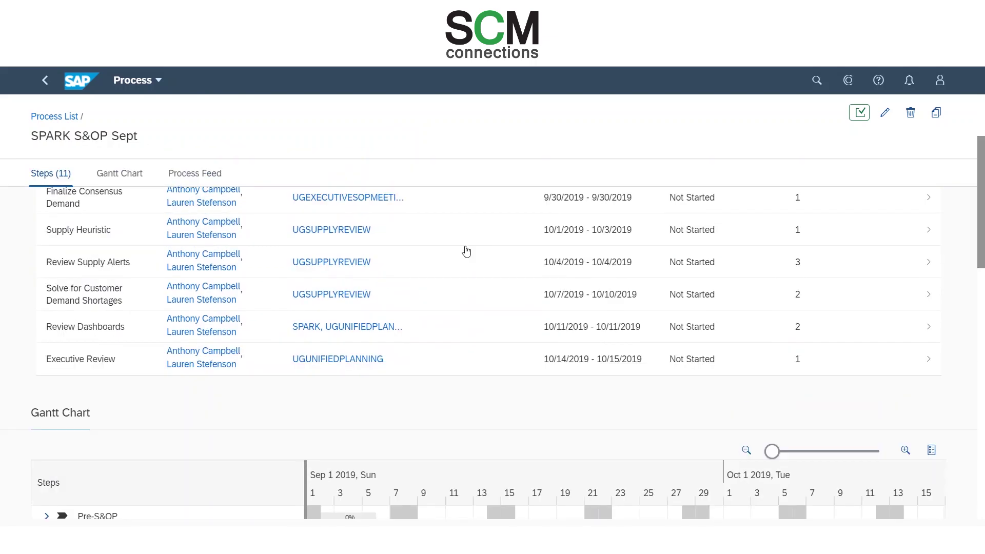
scroll(466, 251, "down", 5)
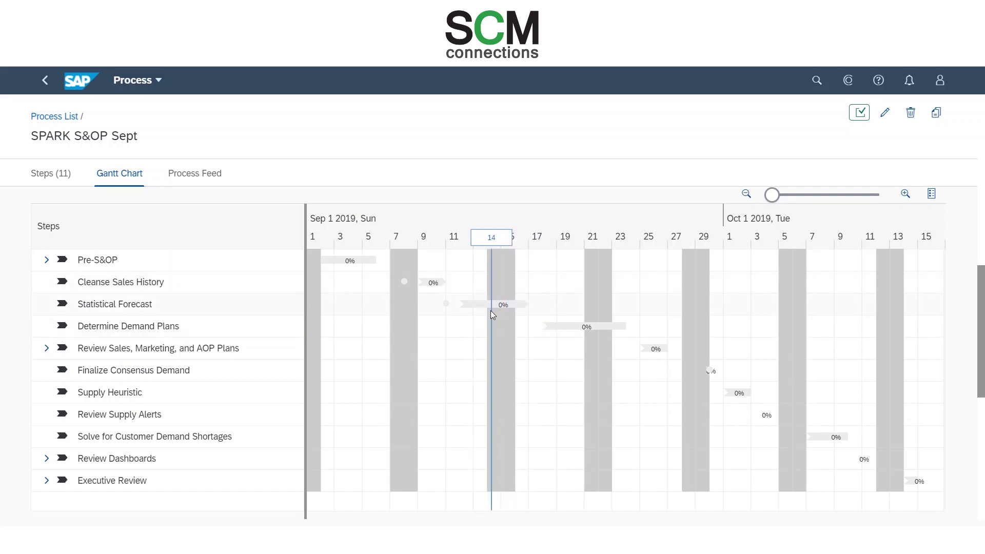
scroll(440, 345, "up", 10)
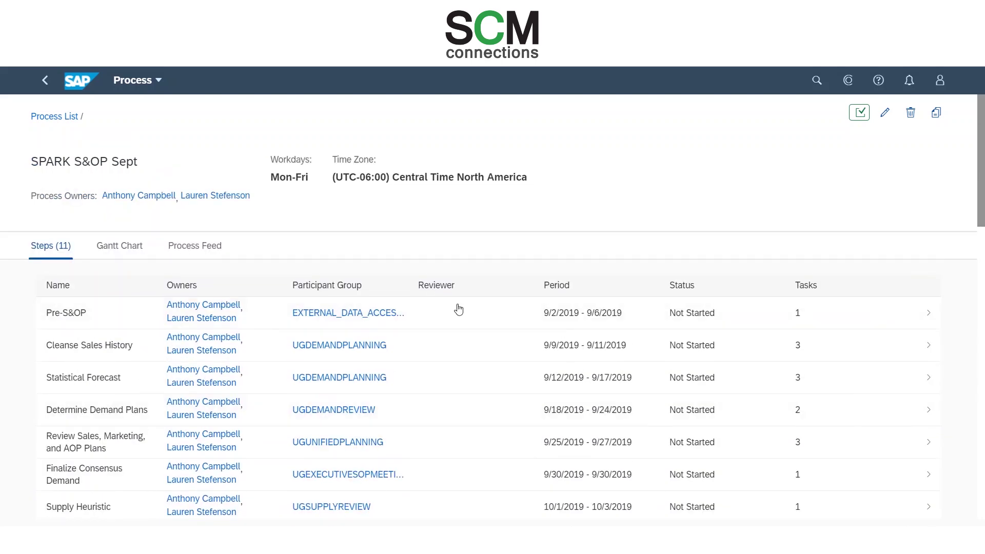
Step: Mark the Pre-S&OP step as Completed
left_click(459, 316)
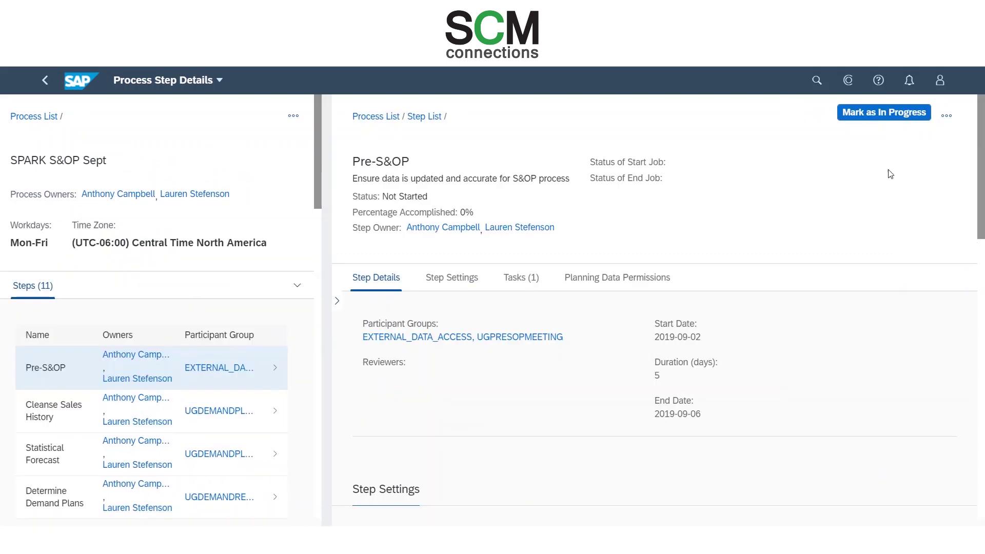
left_click(949, 122)
left_click(947, 146)
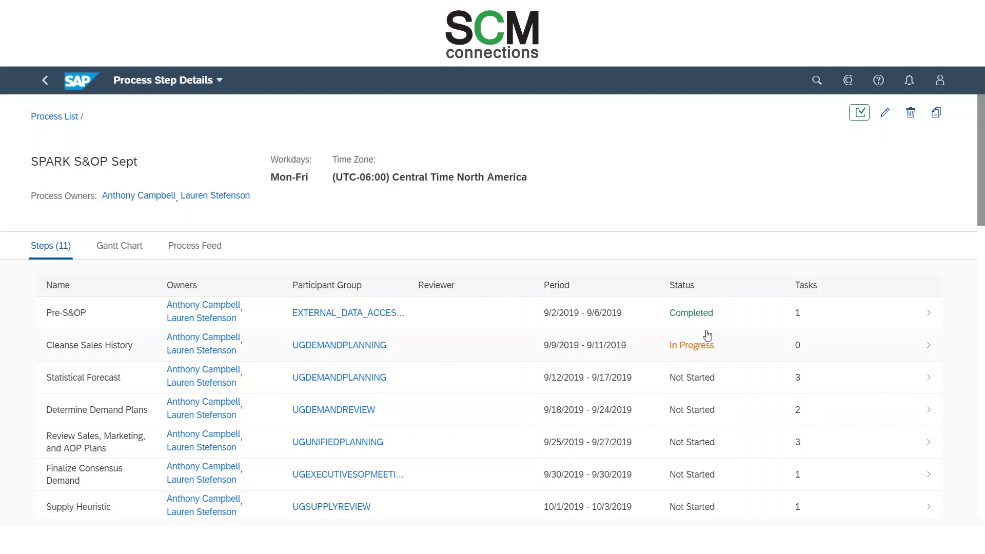
Step: Open Cleanse Sales History and view its 10 outlier-correction custom alerts
left_click(729, 349)
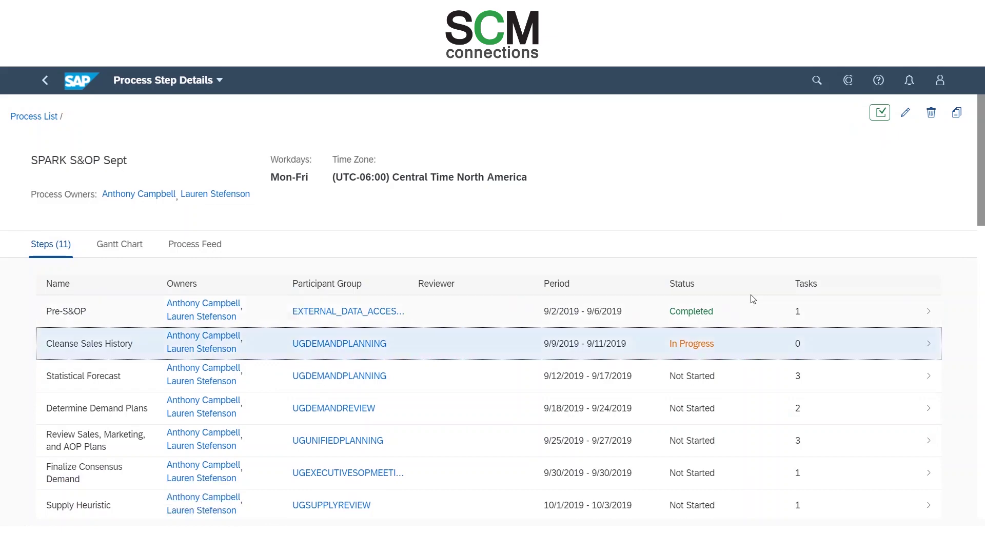
scroll(752, 243, "down", 8)
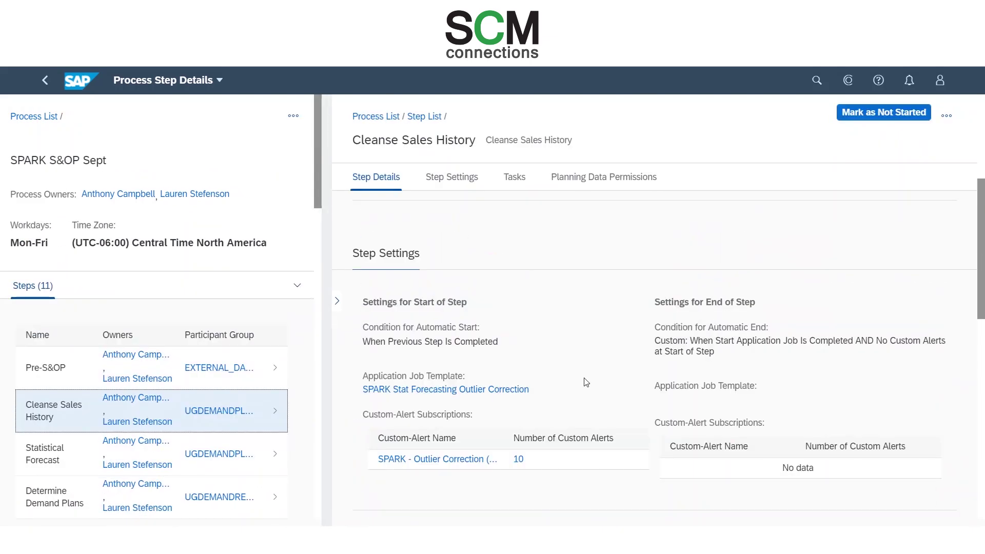
left_click(519, 465)
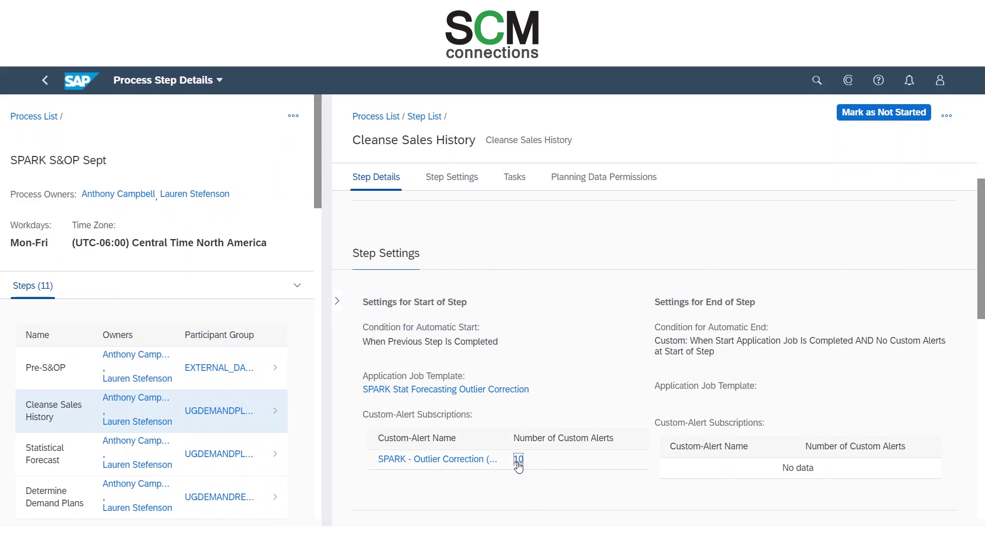